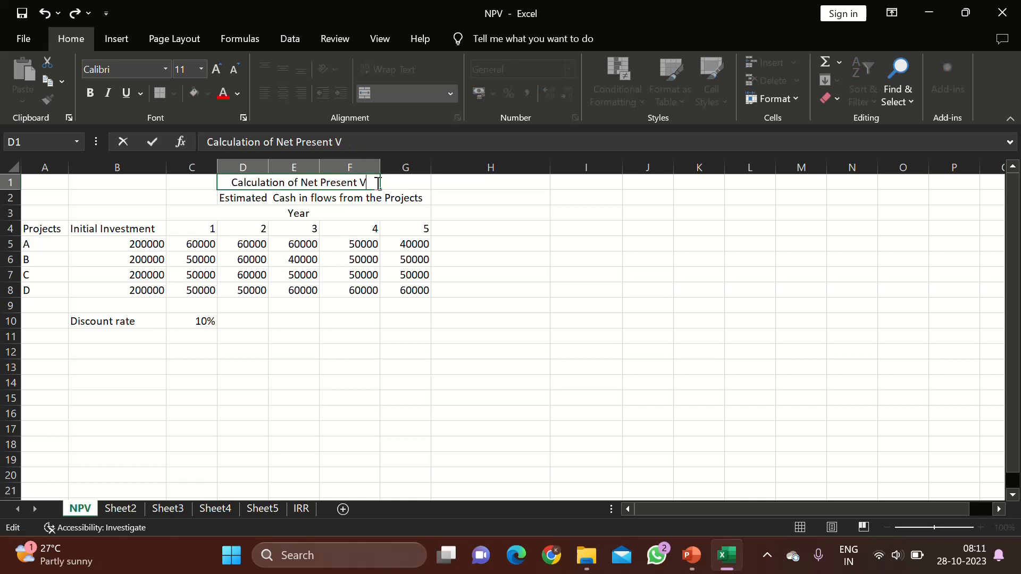
# Change the title in D1 to "Calculation of Profitability Index".
pyautogui.press('BackSpace')
pyautogui.press('BackSpace')
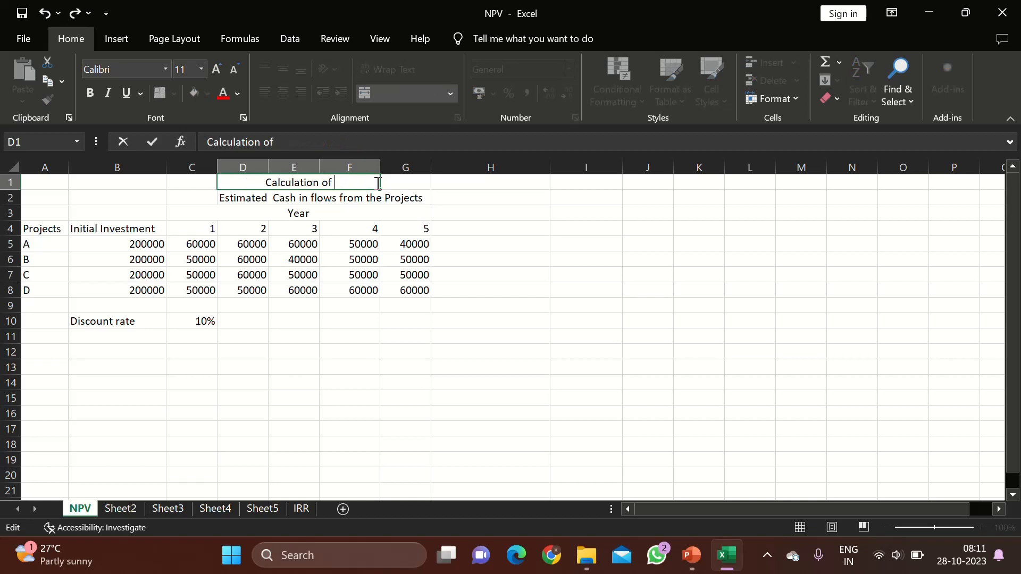
pyautogui.write('PRo')
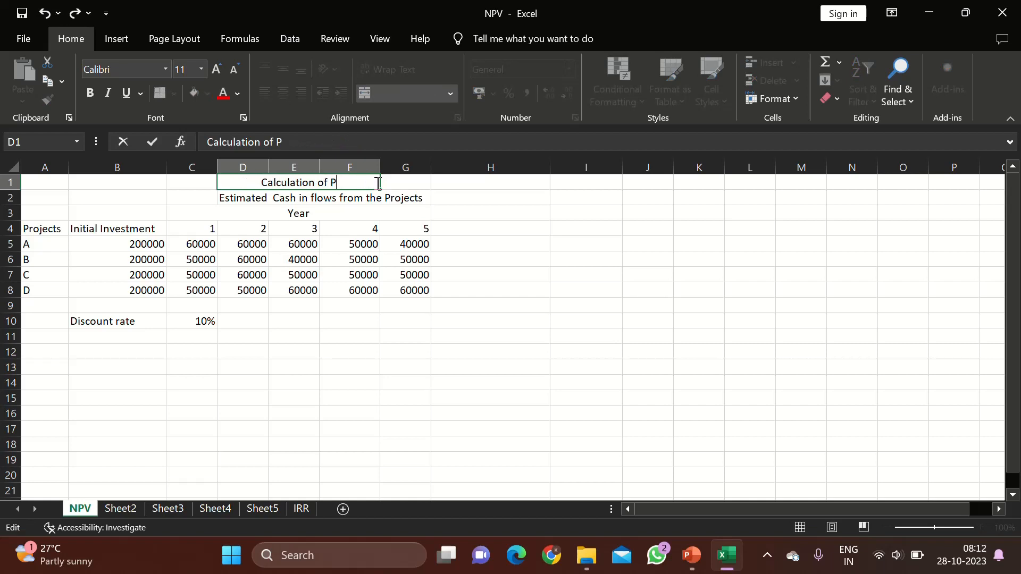
pyautogui.press('BackSpace')
pyautogui.press('BackSpace')
pyautogui.write('ro')
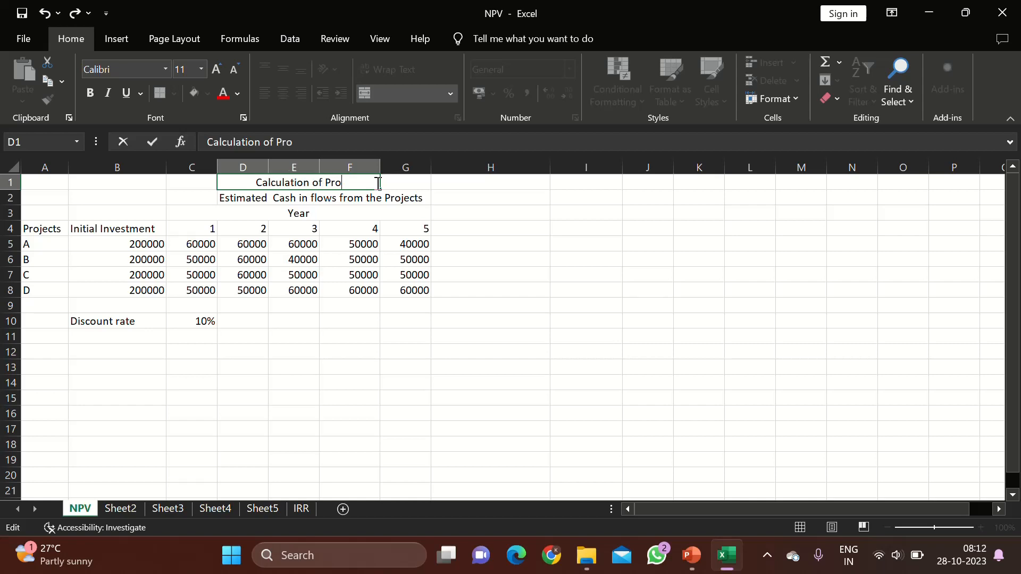
pyautogui.write('fitabilit')
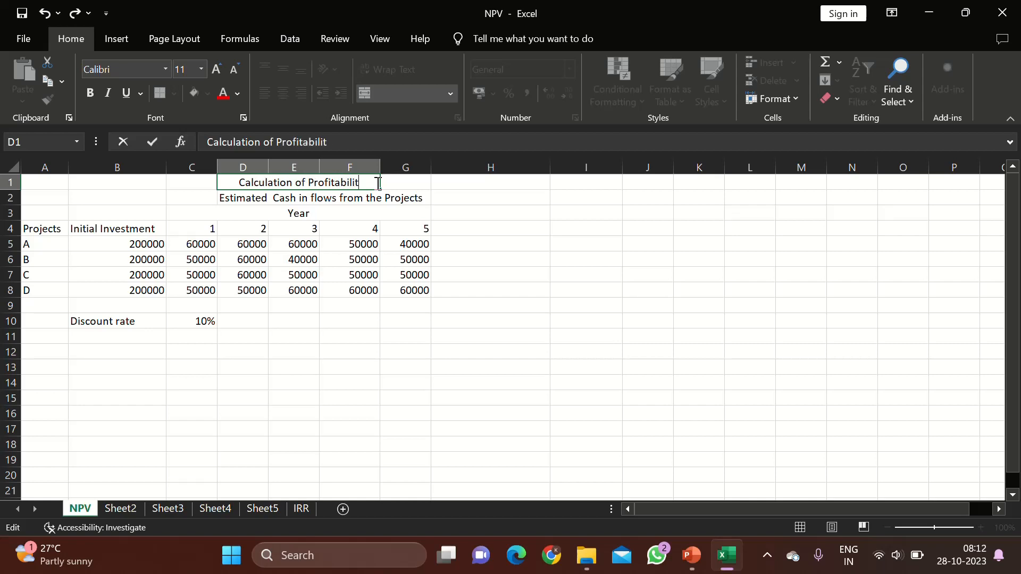
pyautogui.write('y Index')
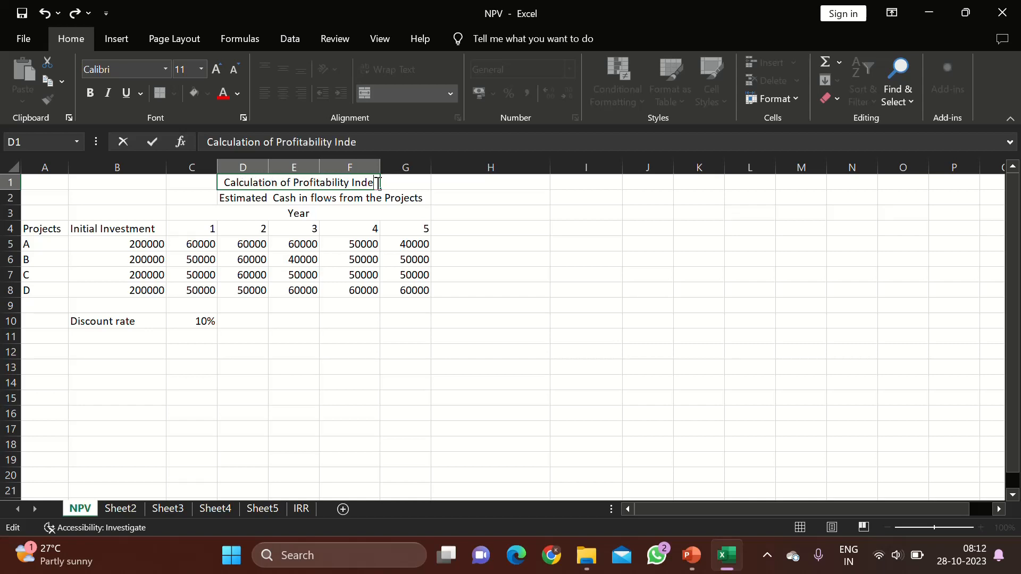
pyautogui.click(498, 288)
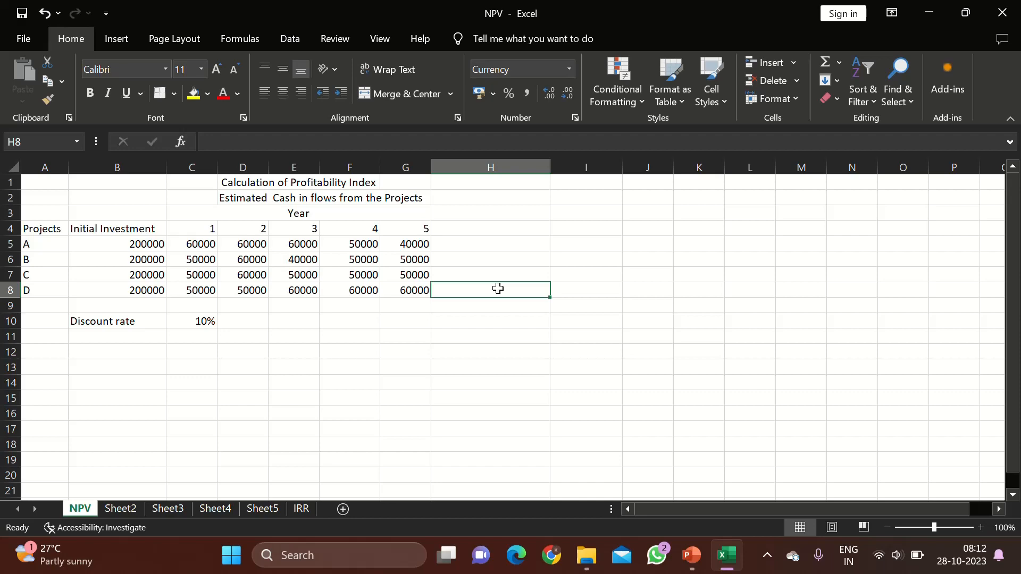
# Consult the Profitability Index formula slide in PowerPoint, return to Excel, and add the centred, wrapped heading "Present value of cash flows" in H4.
pyautogui.click(690, 557)
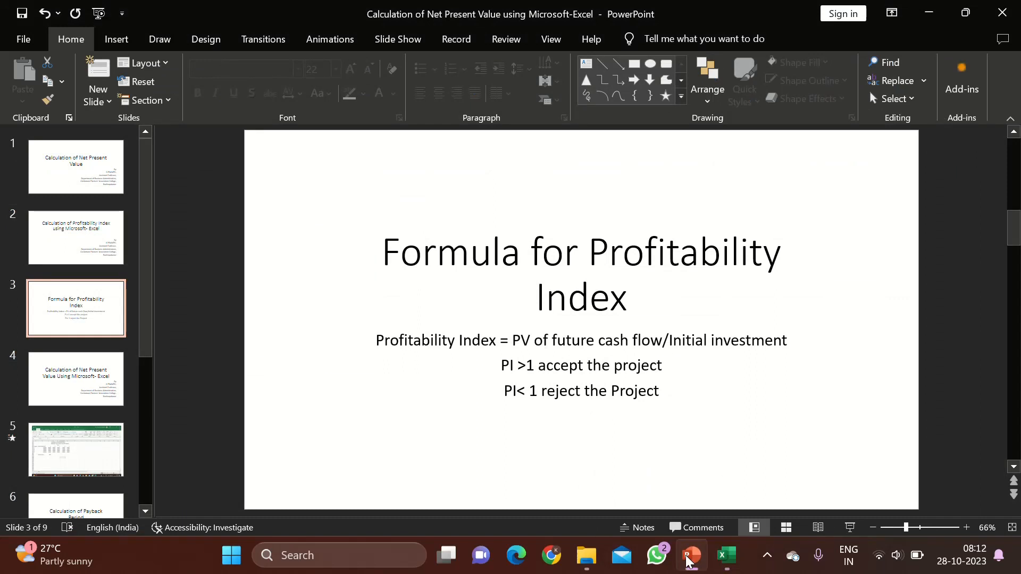
pyautogui.click(728, 558)
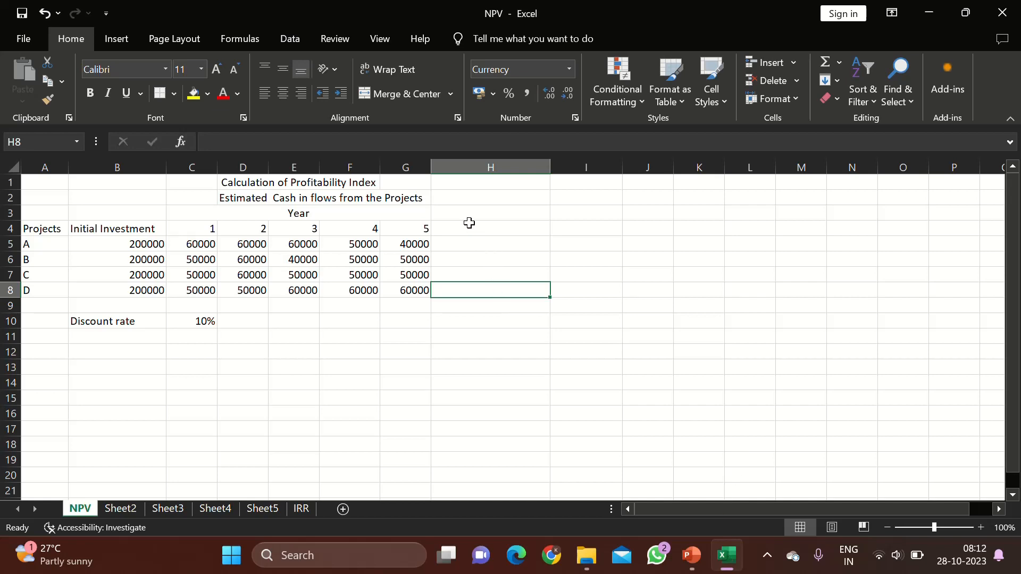
pyautogui.click(469, 227)
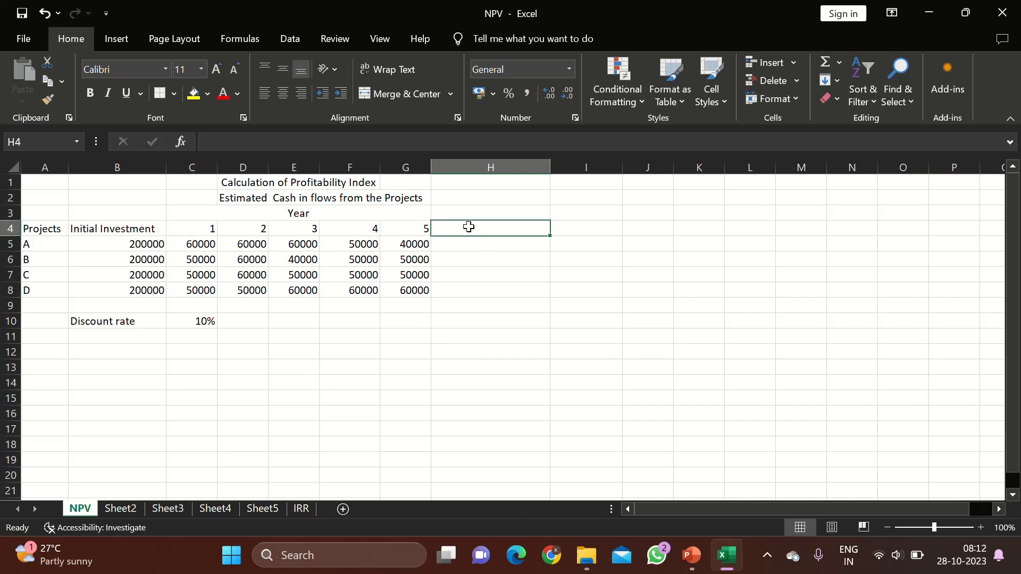
pyautogui.write('Present va')
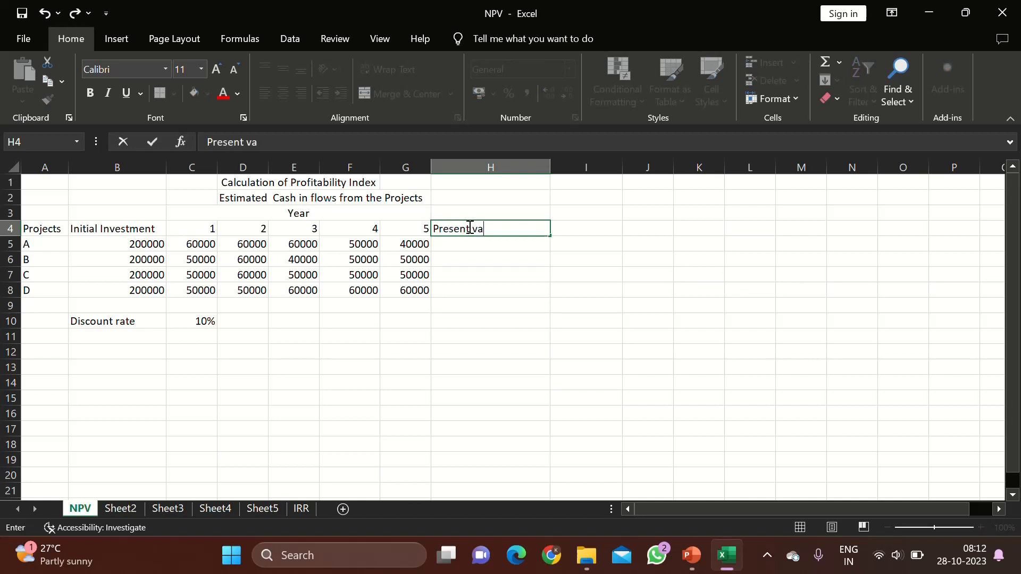
pyautogui.write('lue of cash flows')
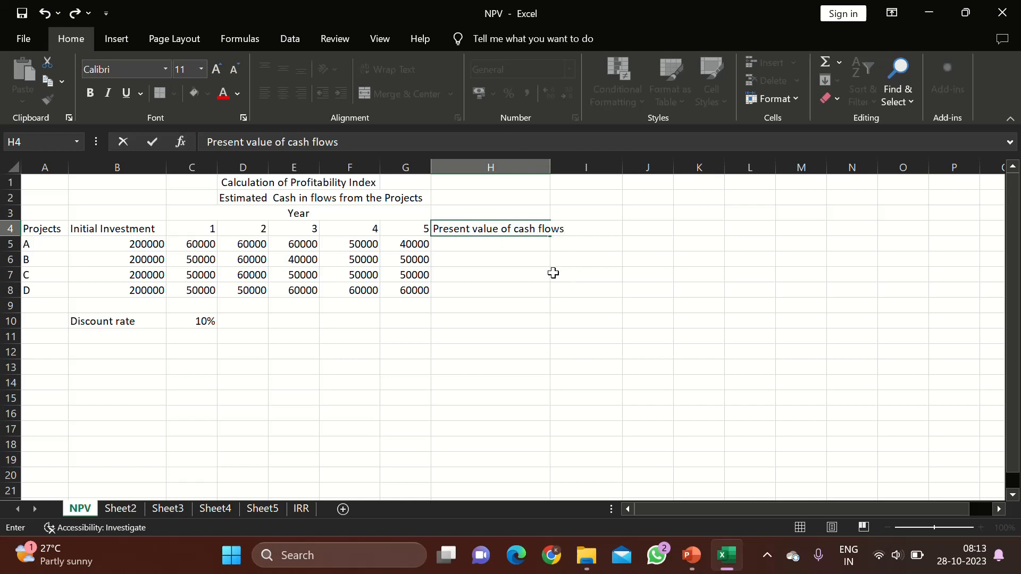
pyautogui.moveTo(664, 316); pyautogui.dragTo(501, 223)
pyautogui.click(500, 222)
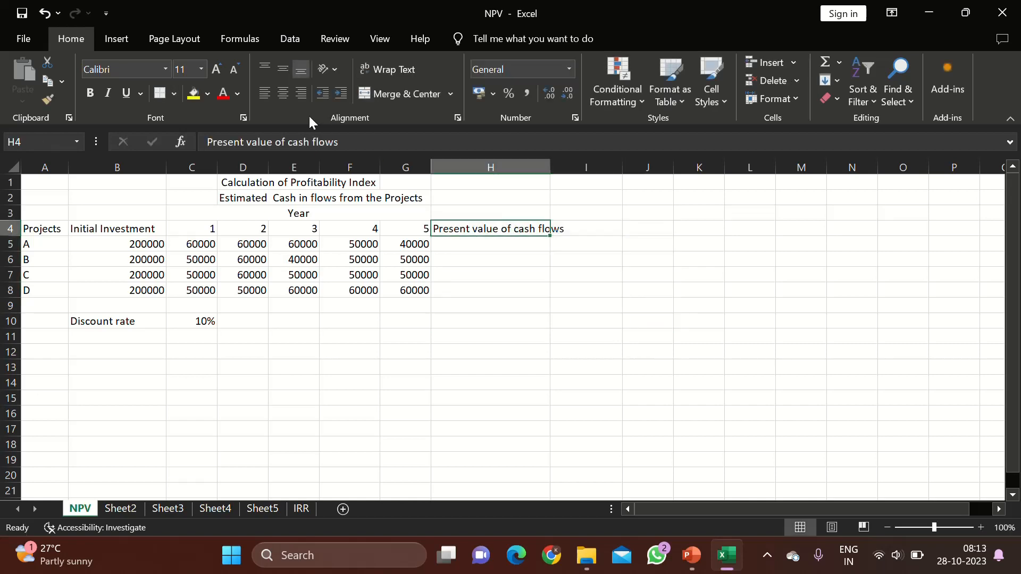
pyautogui.click(381, 93)
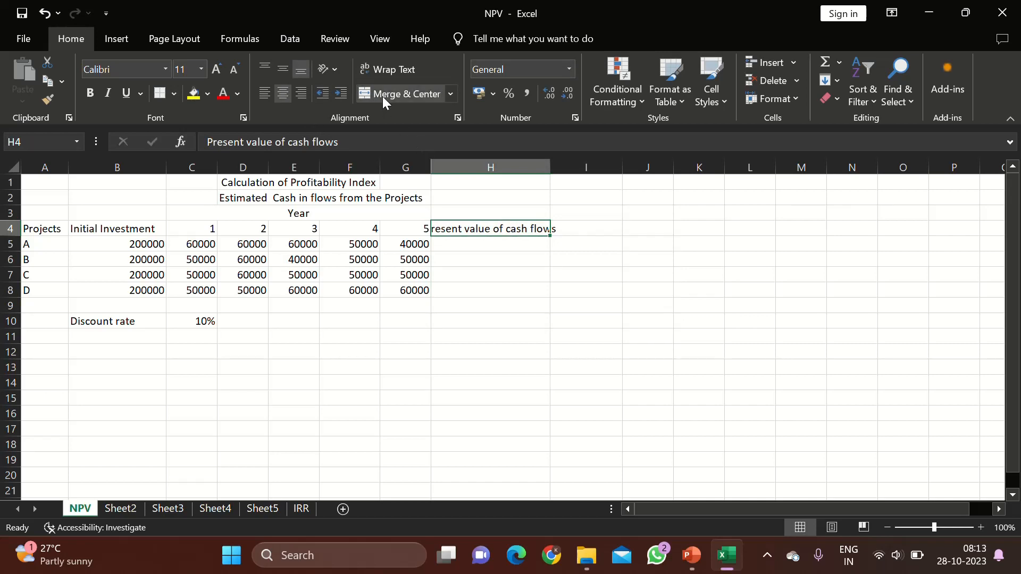
pyautogui.click(390, 69)
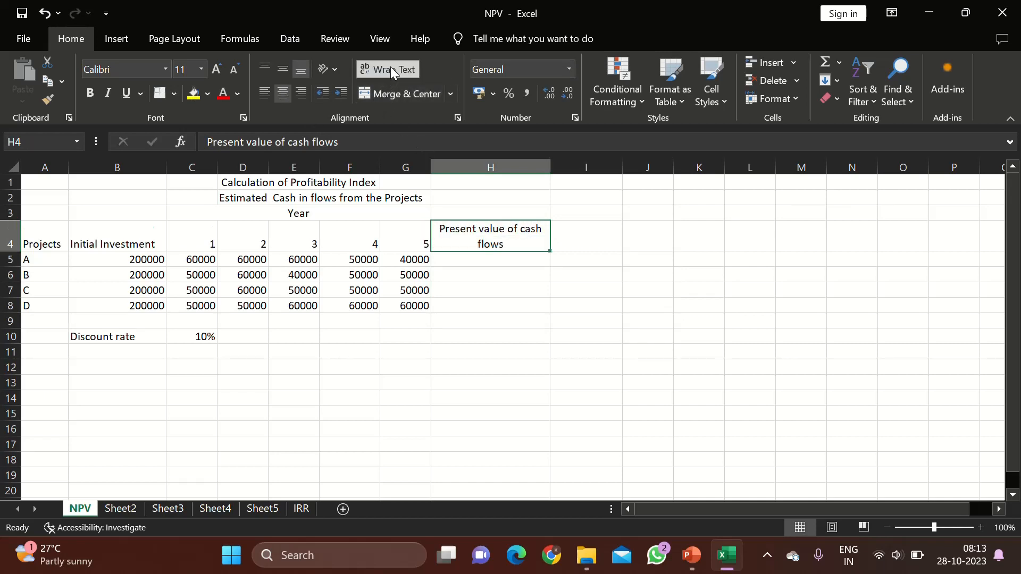
# Calculate project A's present value of cash flows in H5 with =NPV(.10,C5:G5).
pyautogui.click(481, 259)
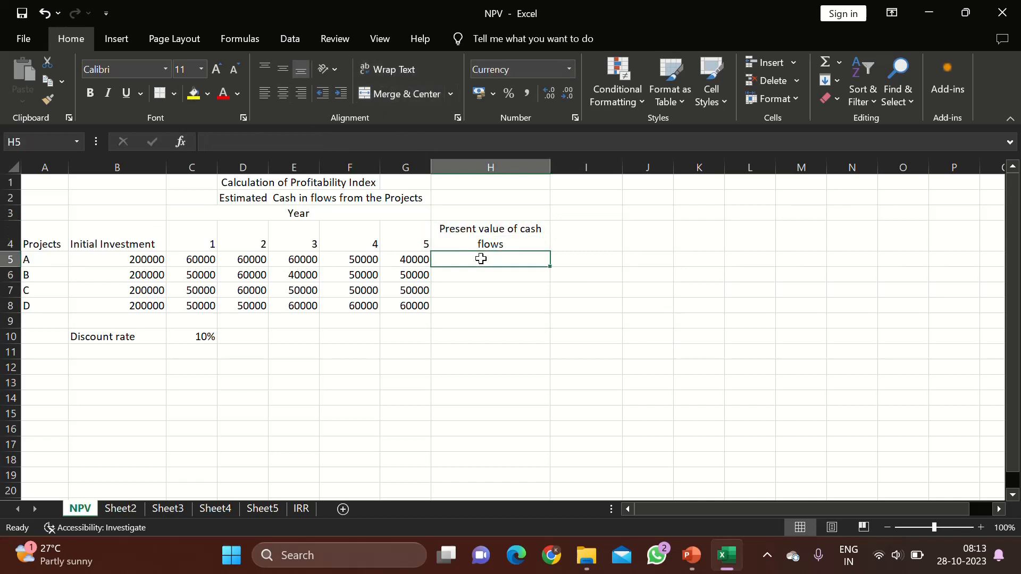
pyautogui.write('=')
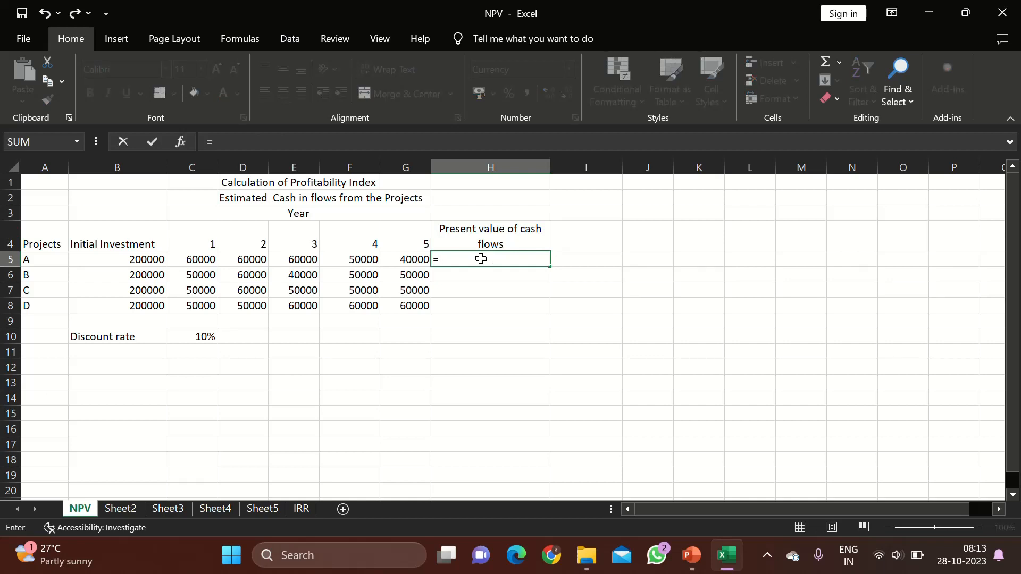
pyautogui.write('npv')
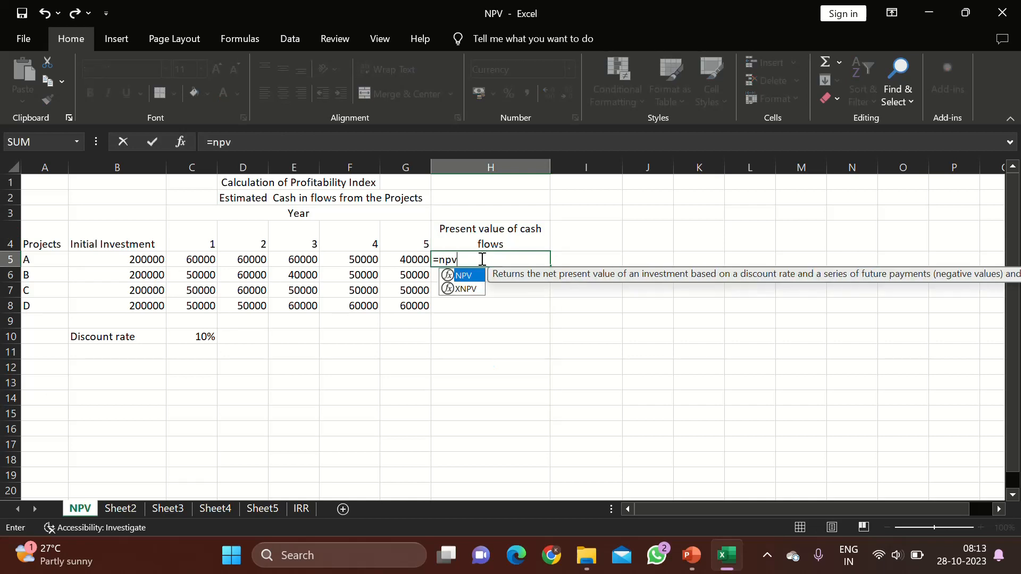
pyautogui.doubleClick(461, 276)
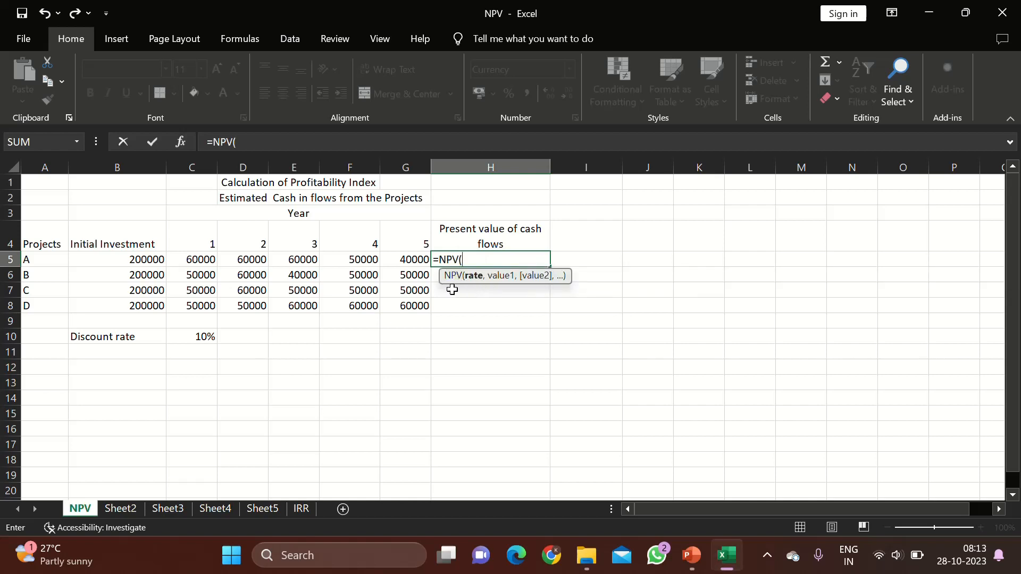
pyautogui.write('.10,')
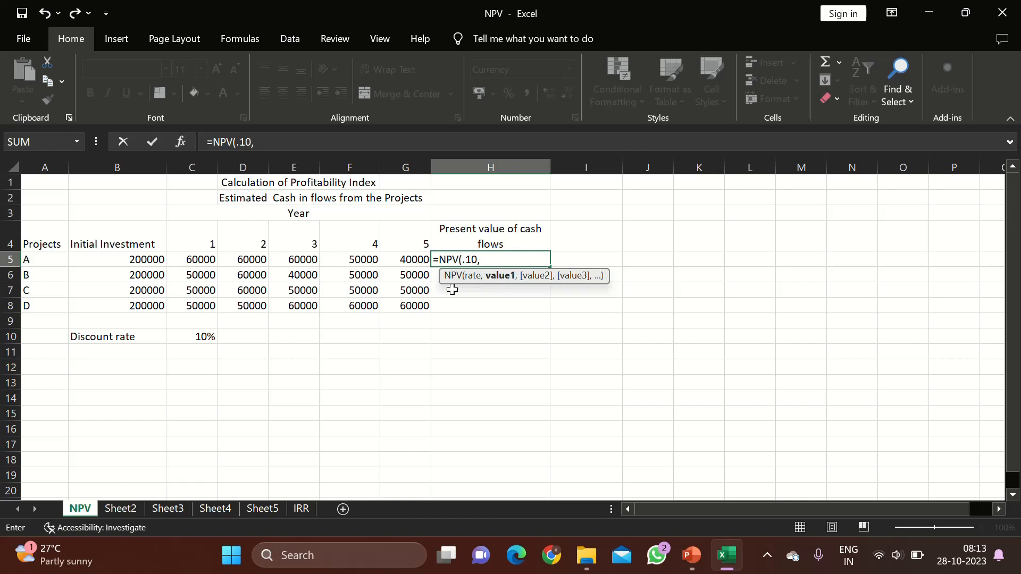
pyautogui.moveTo(193, 261); pyautogui.dragTo(410, 260)
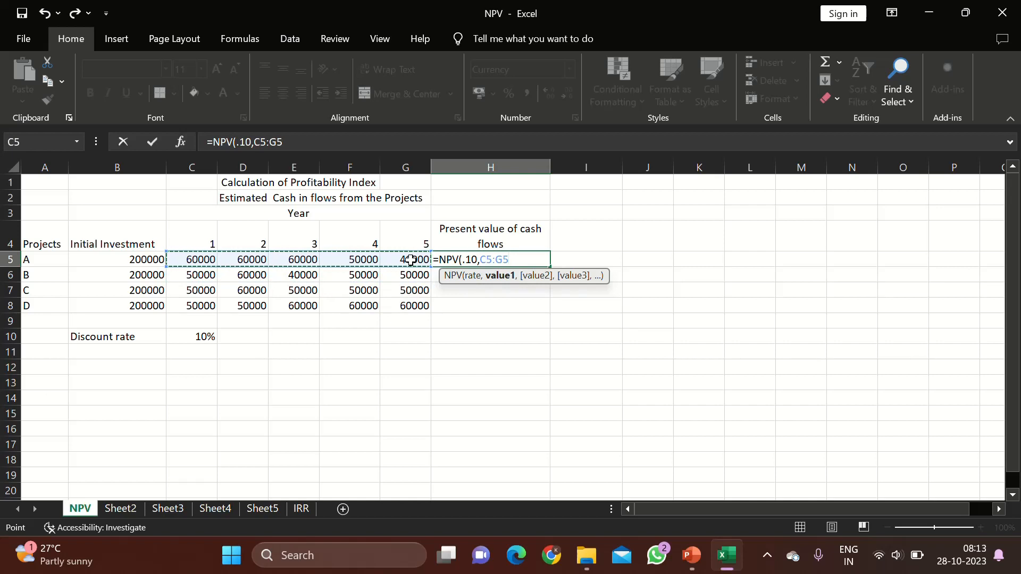
pyautogui.write(')')
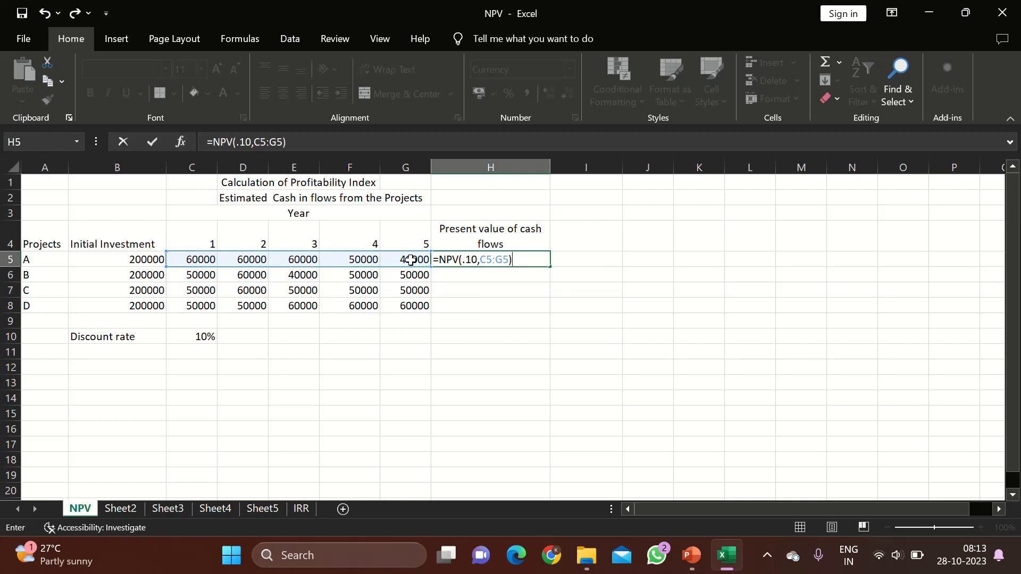
pyautogui.press('Return')
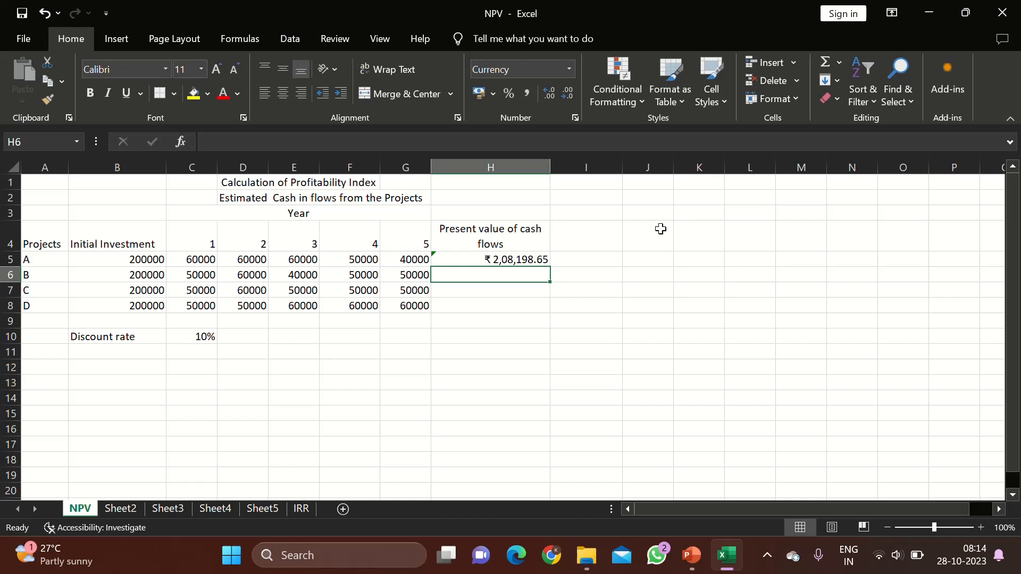
# Add the heading "Profitability Index" in I4 and wrap its text within the cell.
pyautogui.click(593, 237)
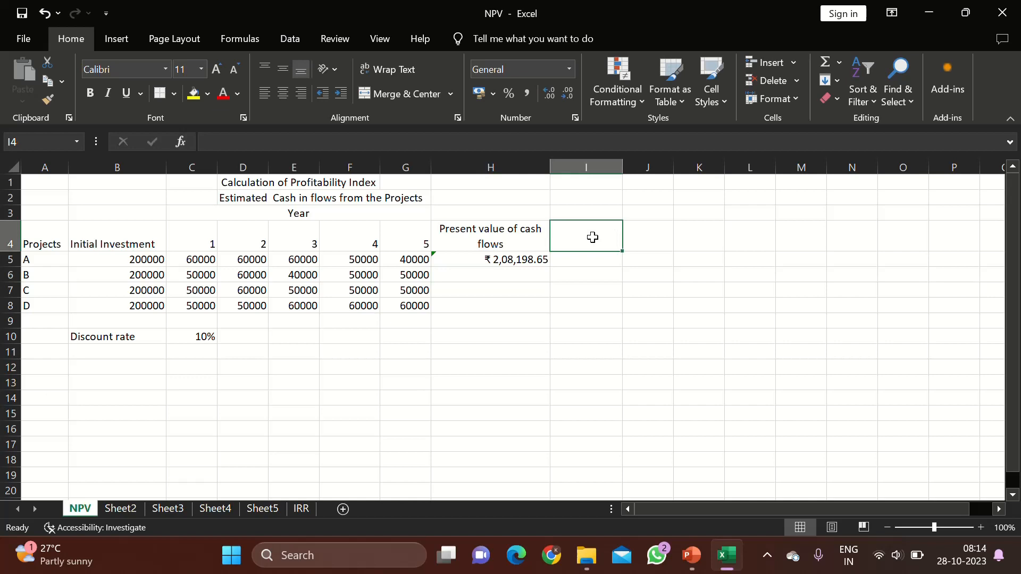
pyautogui.write('PR')
pyautogui.press('BackSpace')
pyautogui.write('o')
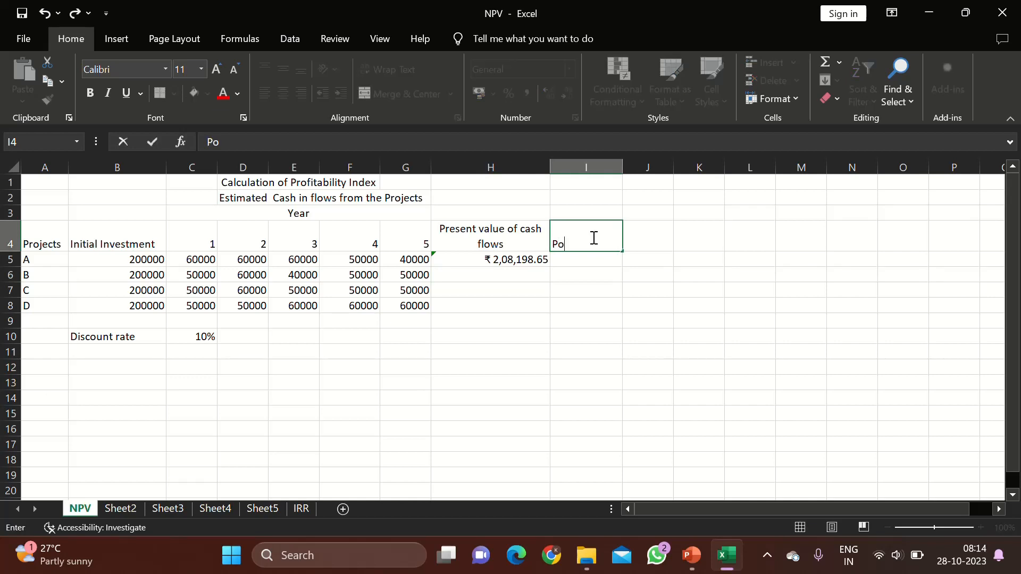
pyautogui.press('BackSpace')
pyautogui.write('rogi')
pyautogui.press('BackSpace')
pyautogui.press('BackSpace')
pyautogui.write('fitability I')
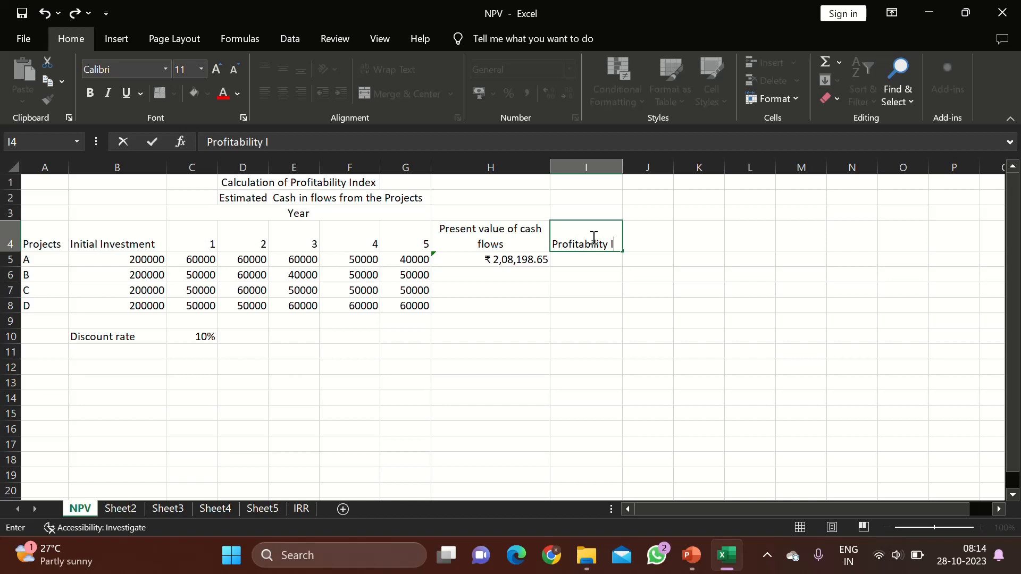
pyautogui.write('ndex')
pyautogui.moveTo(720, 269); pyautogui.dragTo(580, 240)
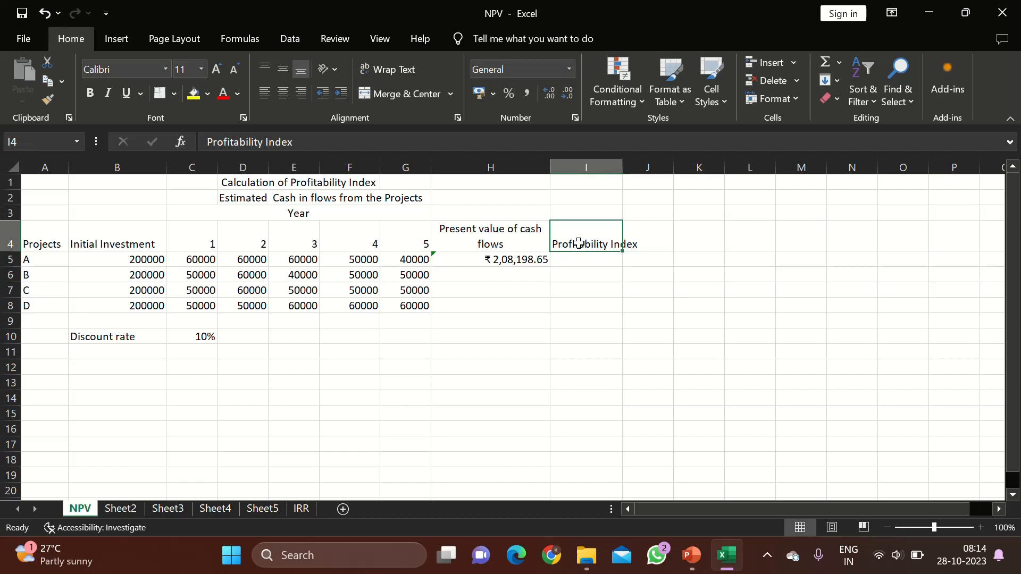
pyautogui.click(382, 68)
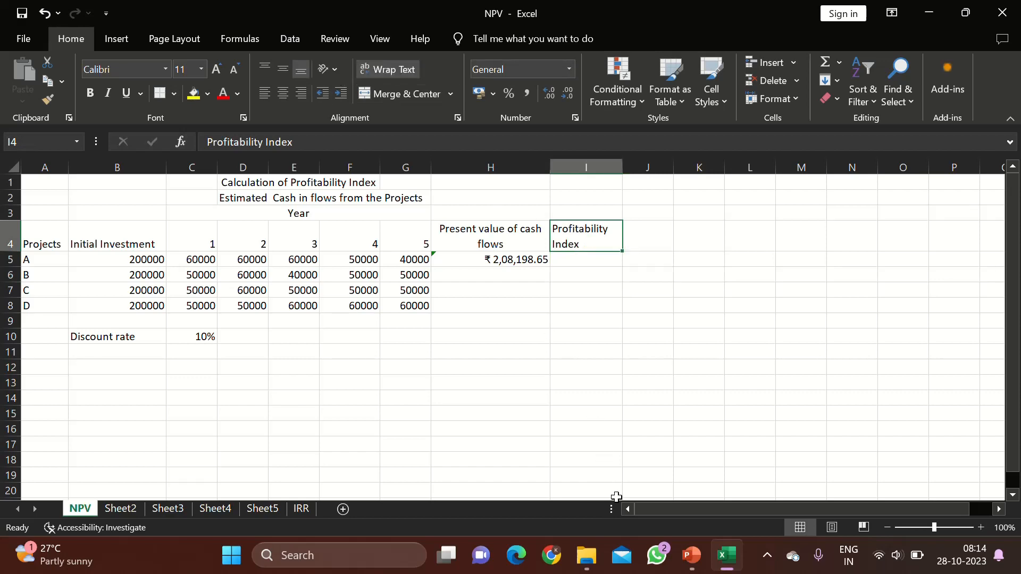
# Recheck the formula slide in PowerPoint, return to Excel, and calculate project A's profitability index in I5 with =H5/B5.
pyautogui.click(689, 568)
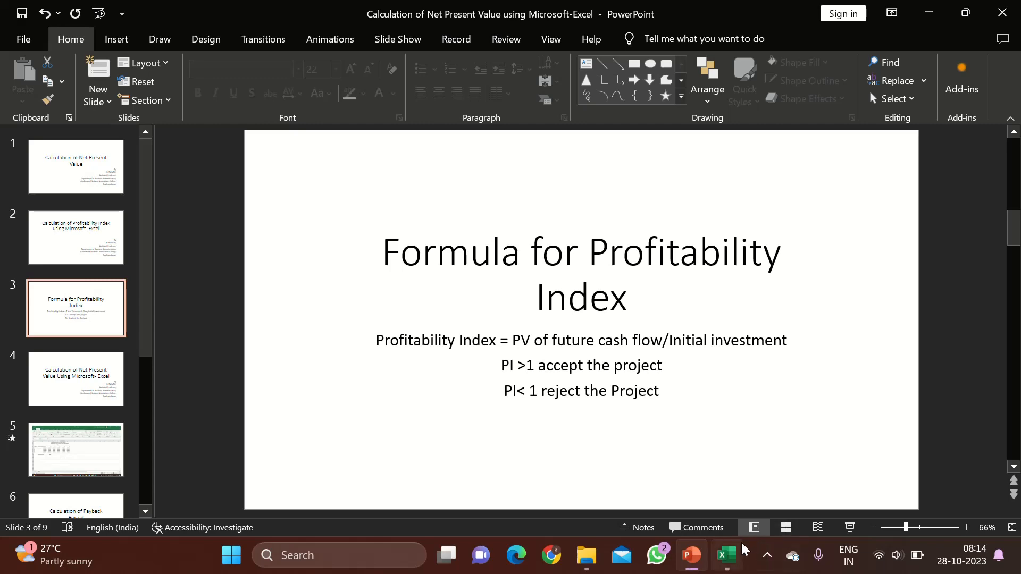
pyautogui.click(733, 561)
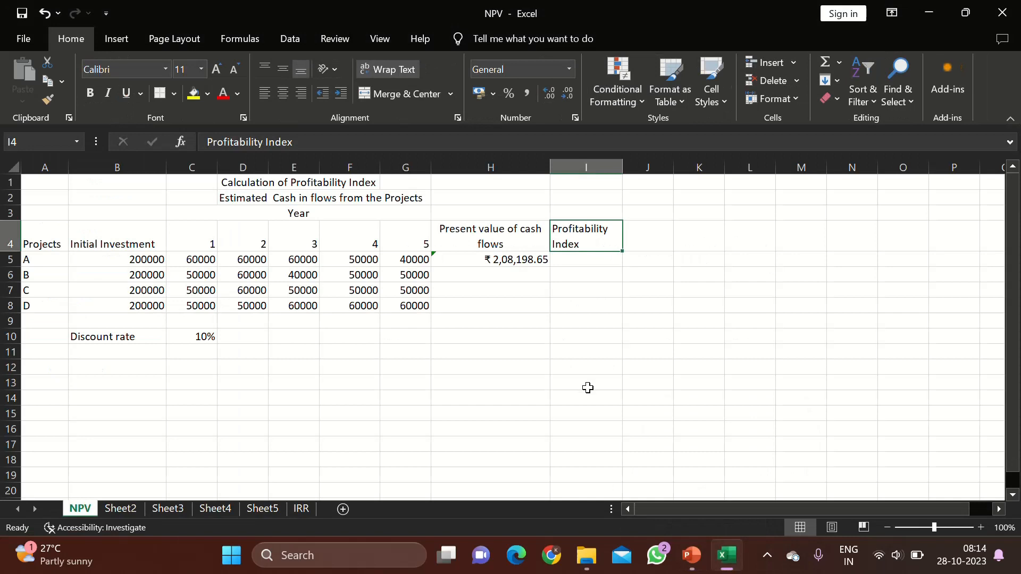
pyautogui.click(576, 262)
pyautogui.write('=')
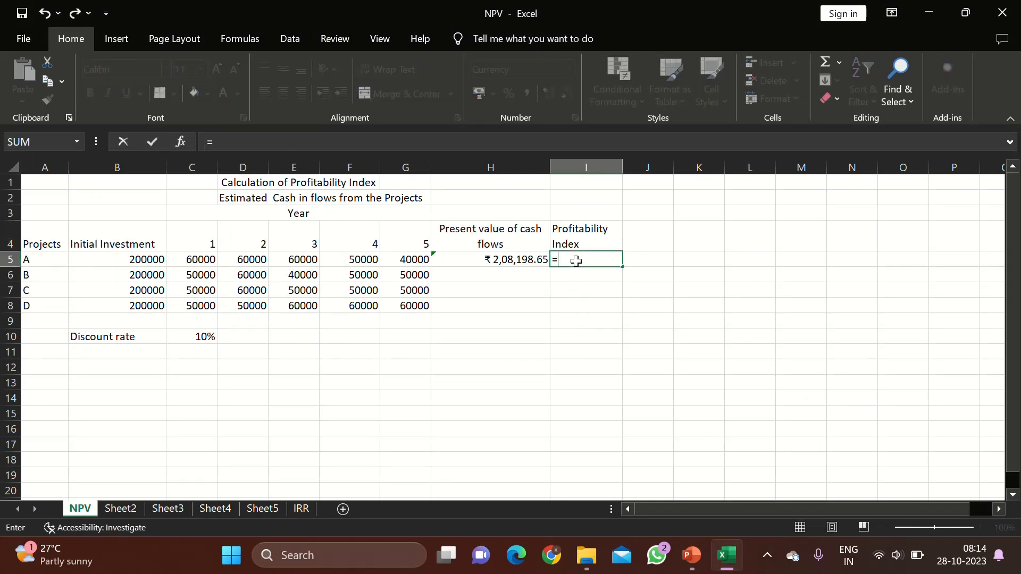
pyautogui.click(512, 258)
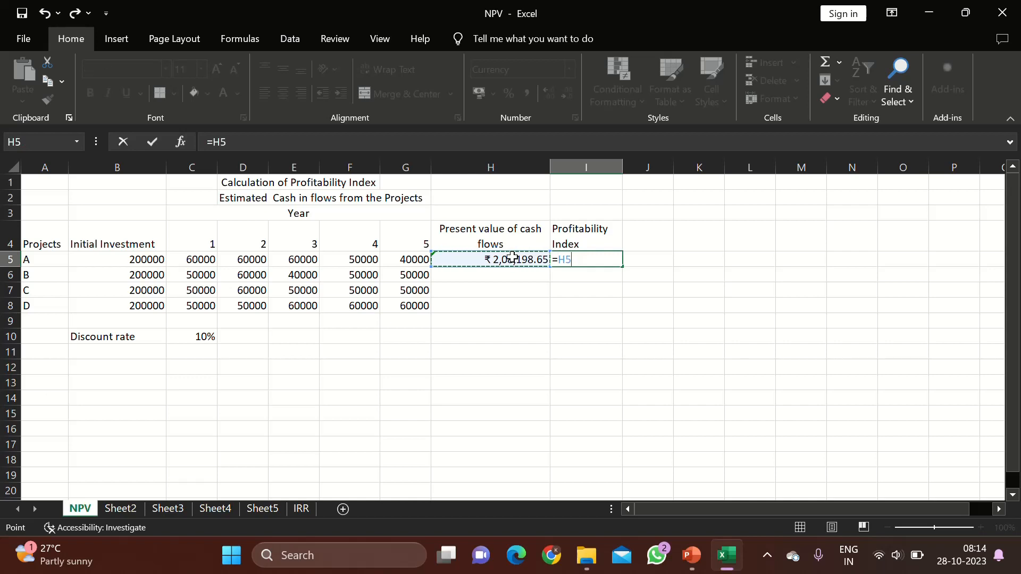
pyautogui.write('/')
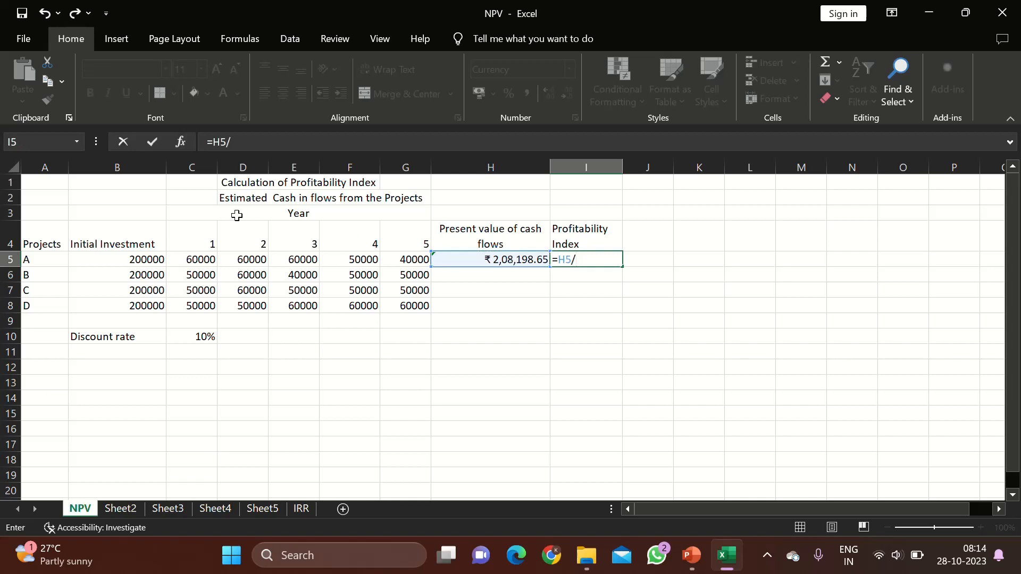
pyautogui.click(141, 260)
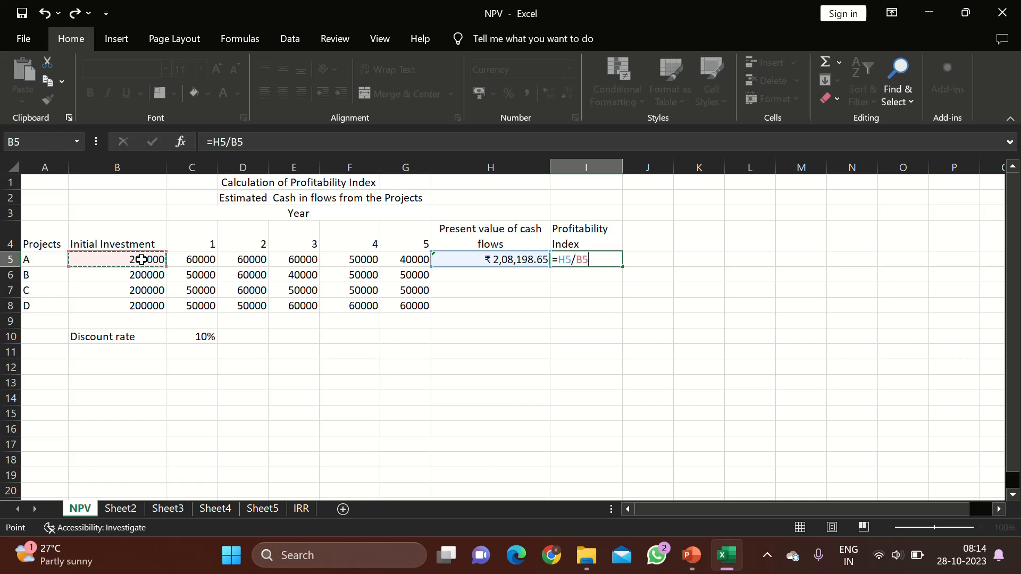
pyautogui.press('Return')
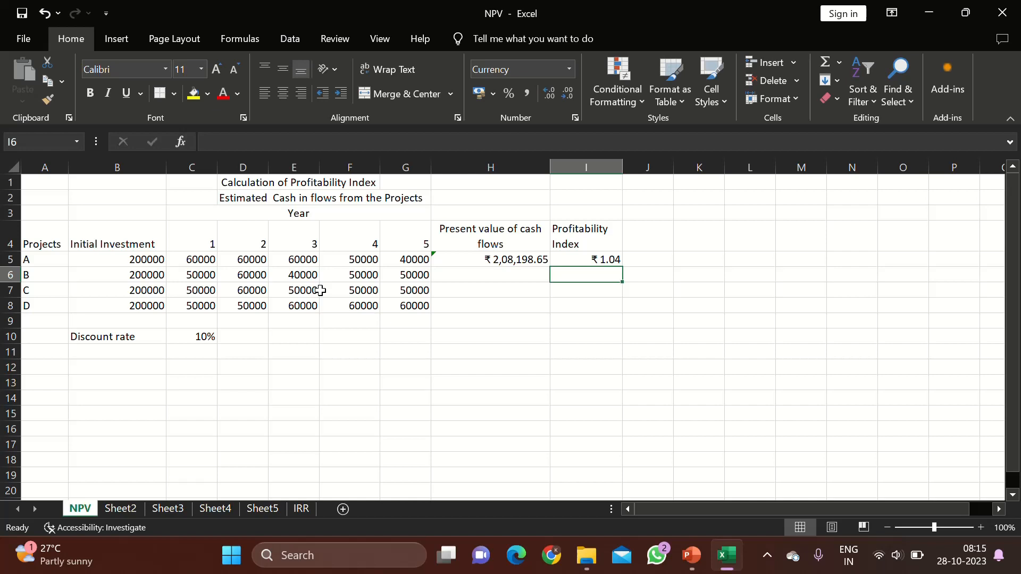
# Fill project A's present value formula down H5:H8 and its profitability index formula down I5:I8 for projects B to D.
pyautogui.click(526, 261)
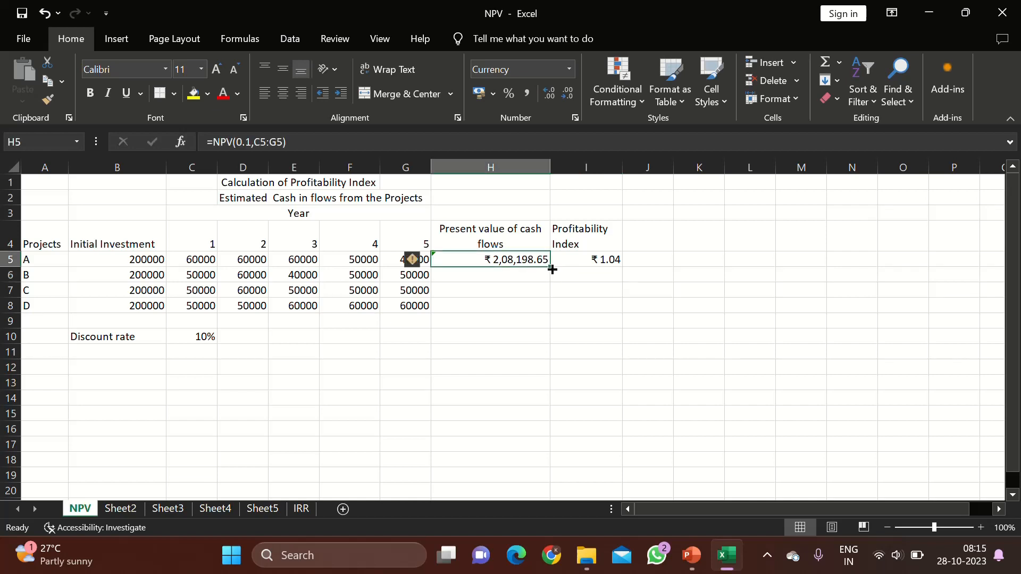
pyautogui.moveTo(551, 267); pyautogui.dragTo(548, 315)
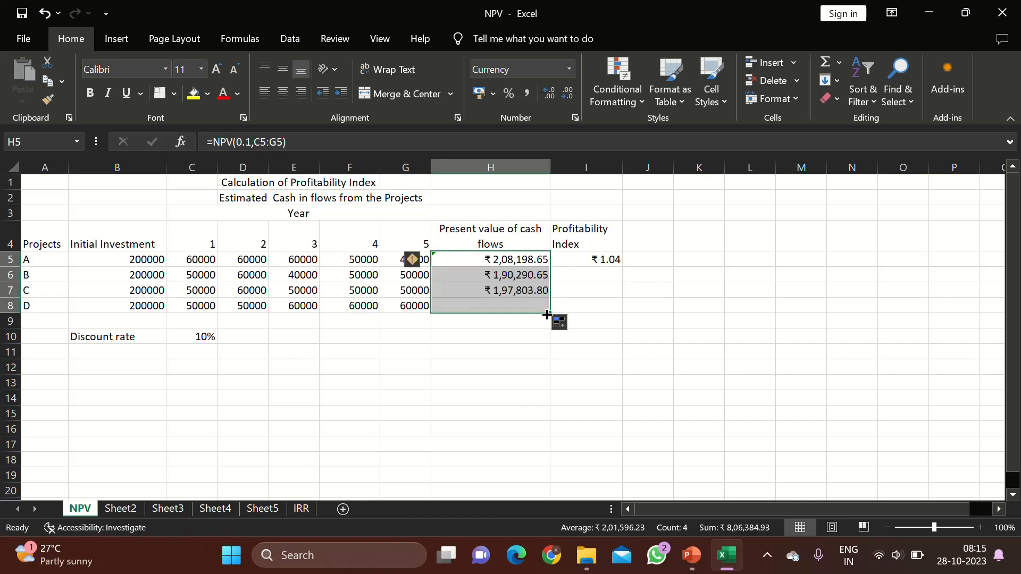
pyautogui.click(609, 259)
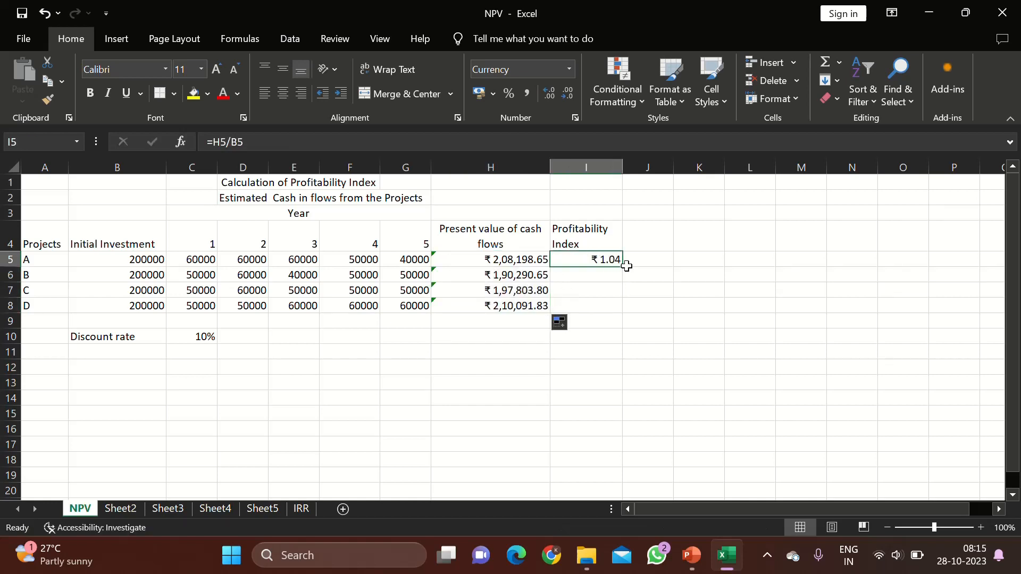
pyautogui.moveTo(622, 266); pyautogui.dragTo(620, 313)
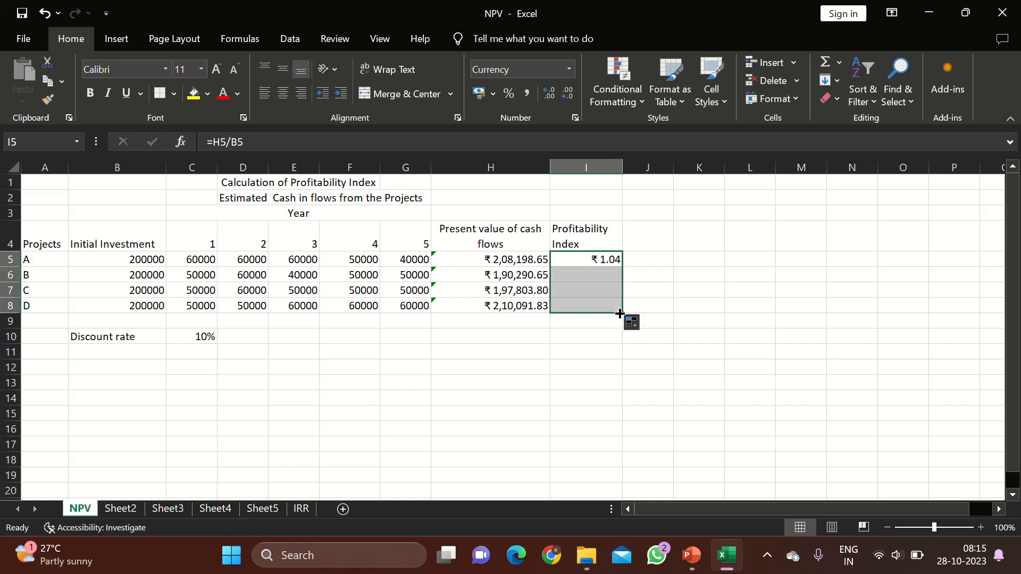
pyautogui.click(692, 319)
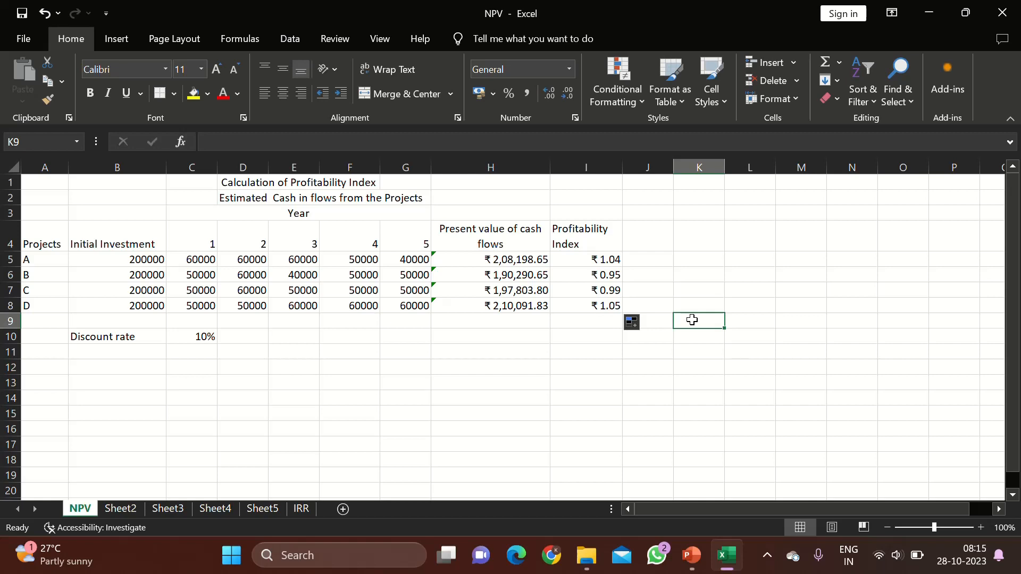
# Enter the decision "Accept" beside the profitability index of projects A and D, in J5 and J8.
pyautogui.click(641, 257)
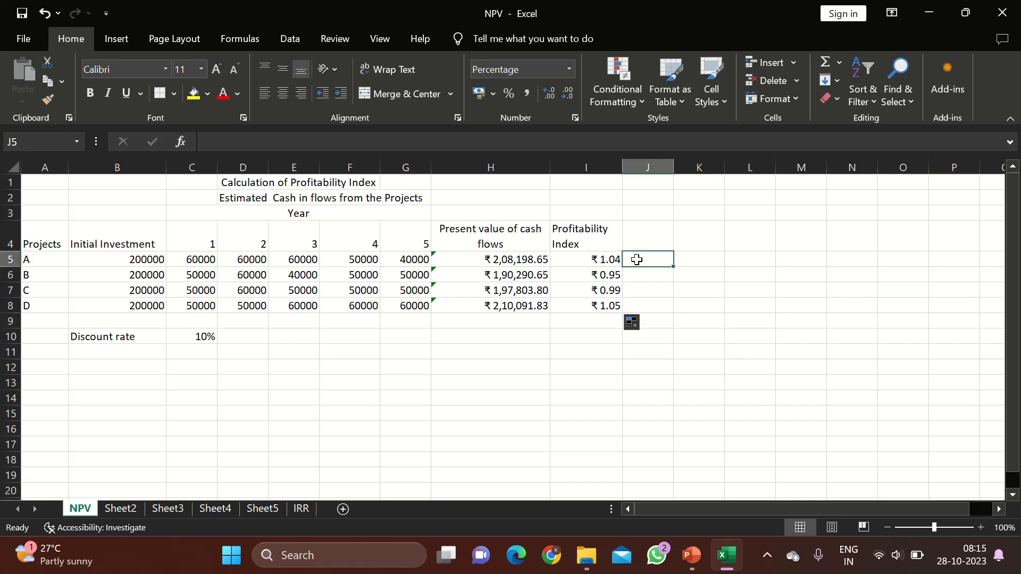
pyautogui.write('Acc')
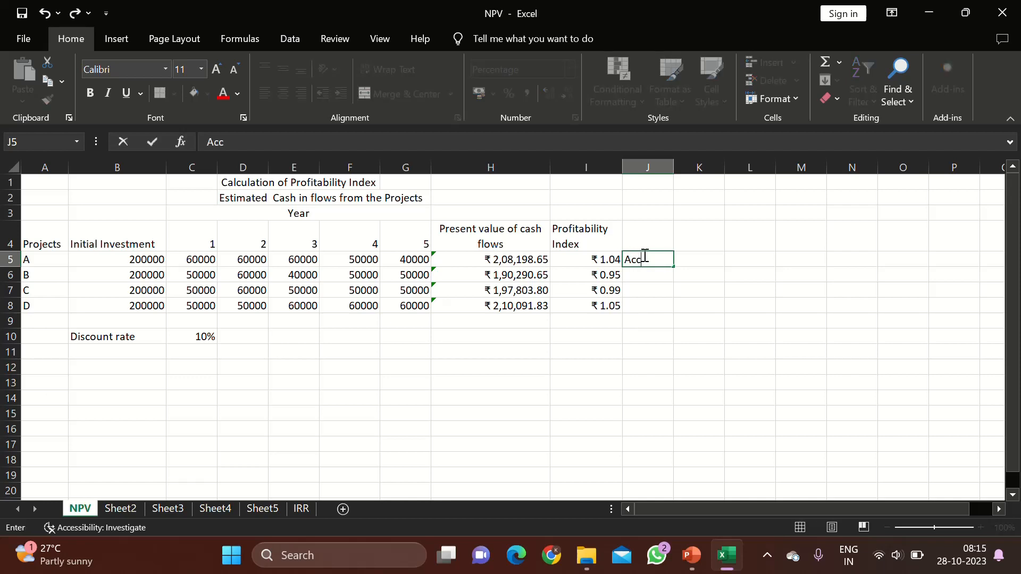
pyautogui.write('ept')
pyautogui.click(637, 307)
pyautogui.write('A')
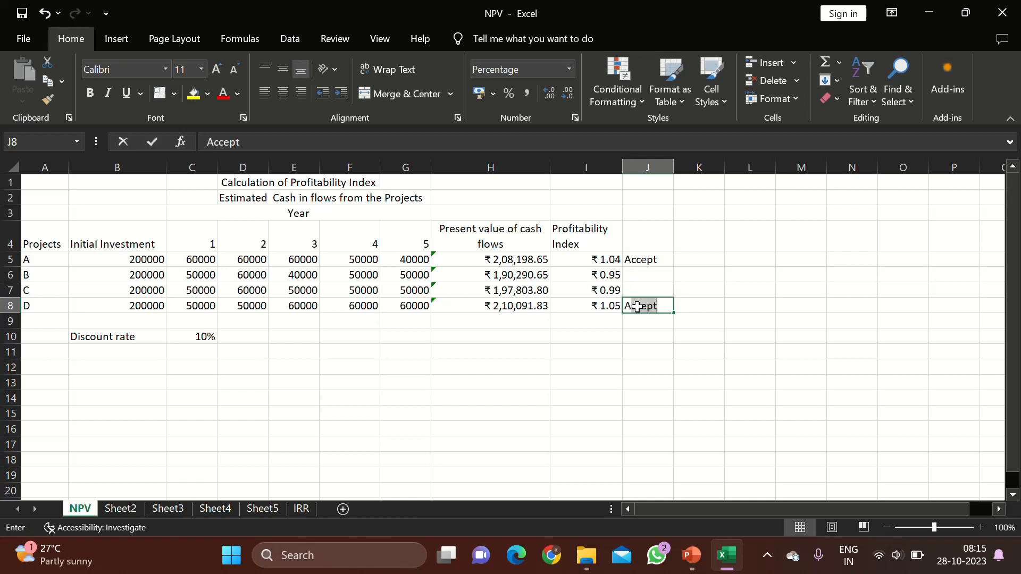
# Enter the decision "Reject" beside the profitability index of projects B and C, in J6 and J7.
pyautogui.click(639, 274)
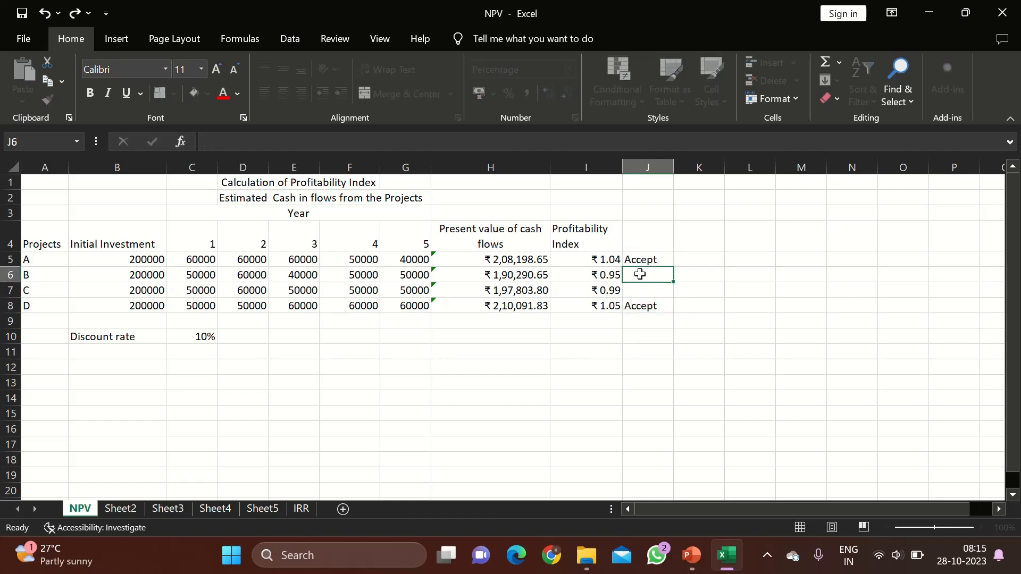
pyautogui.write('Reject')
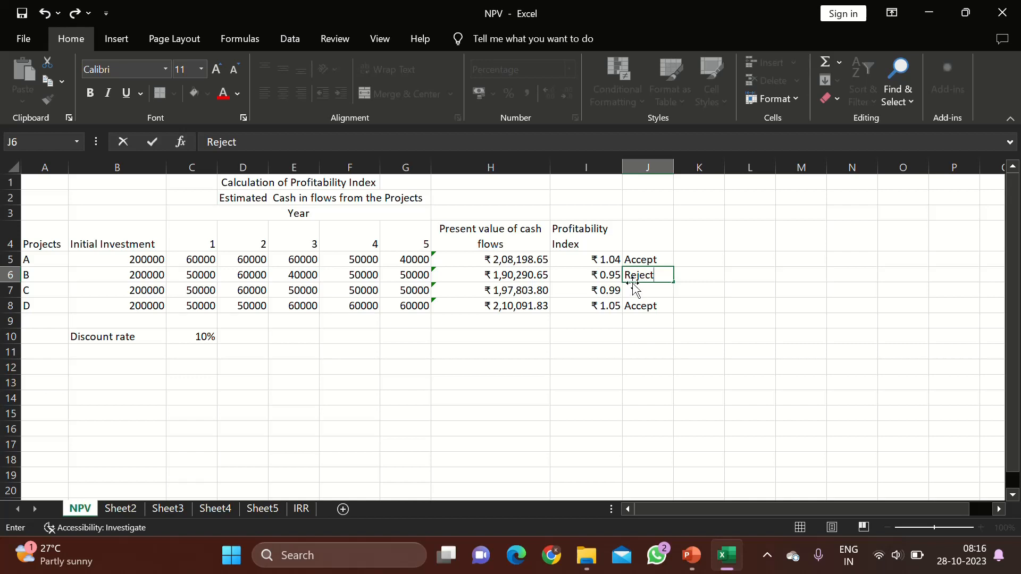
pyautogui.click(629, 290)
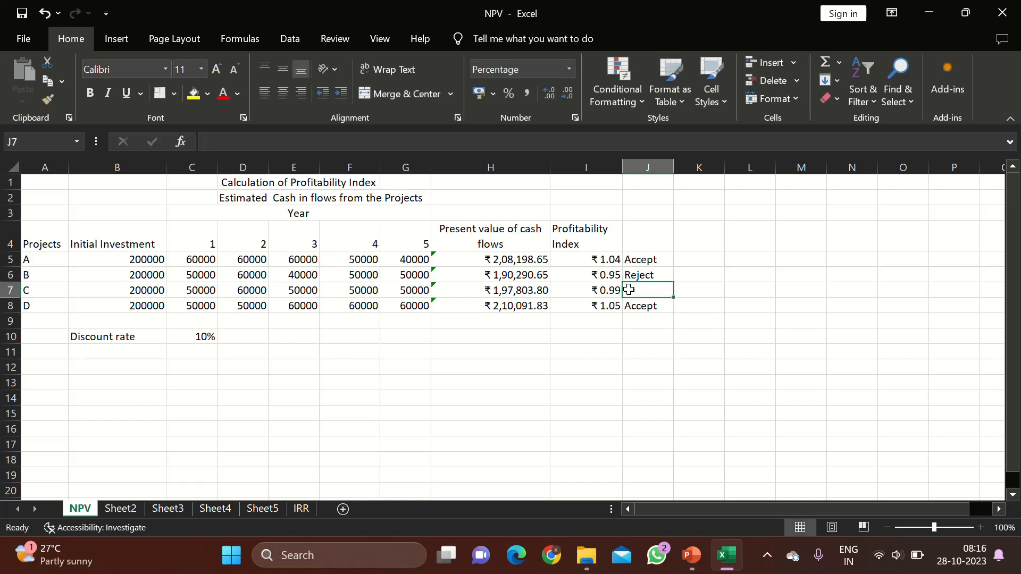
pyautogui.write('Reject')
pyautogui.click(770, 325)
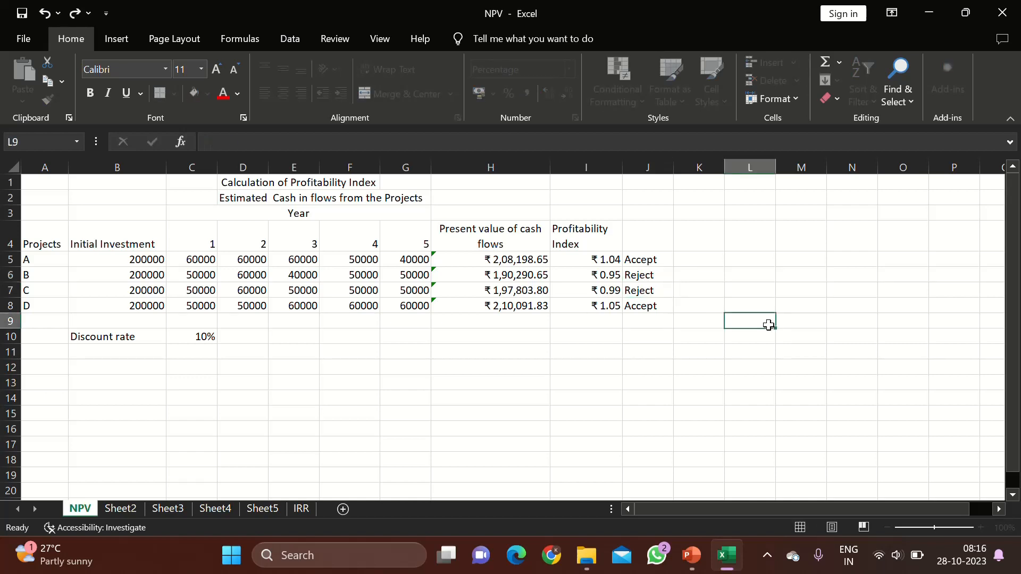
pyautogui.doubleClick(769, 325)
pyautogui.click(766, 553)
pyautogui.click(735, 505)
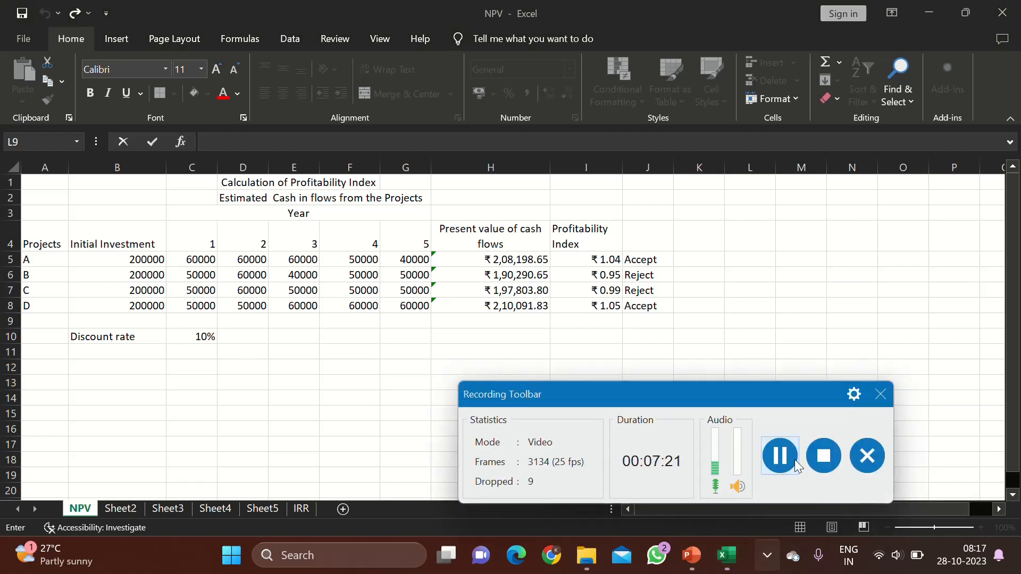